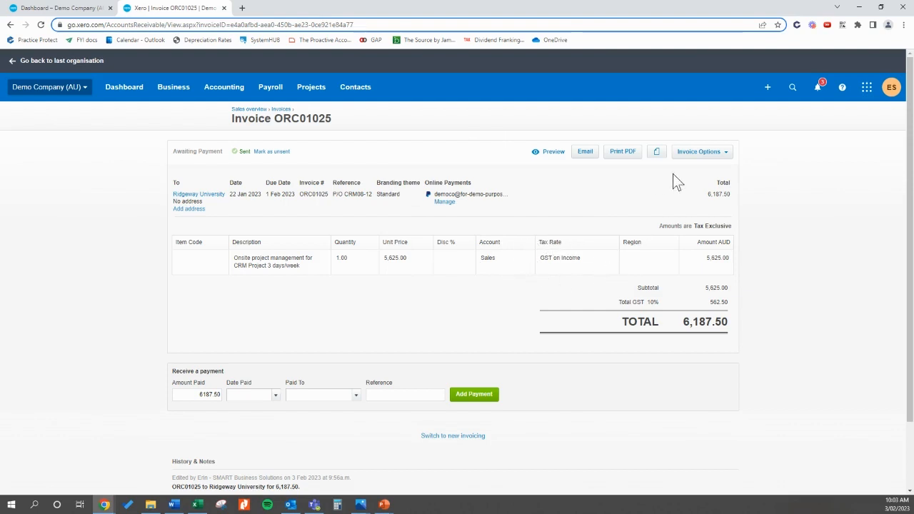
Open the Ridgeway University invoice for editing and examine its tax rate choices, amount tax settings and included GST
{"action": "left_click", "coordinate": [702, 153]}
{"action": "left_click", "coordinate": [696, 230]}
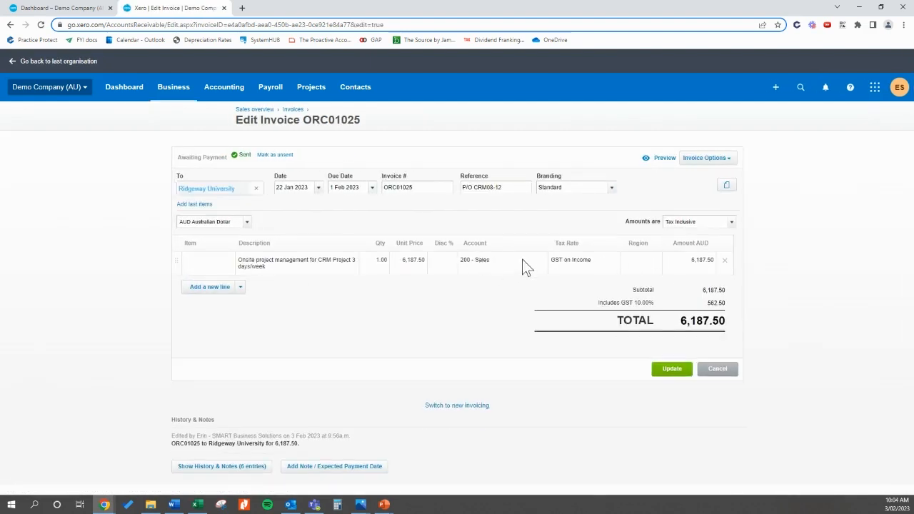
{"action": "left_click", "coordinate": [616, 264]}
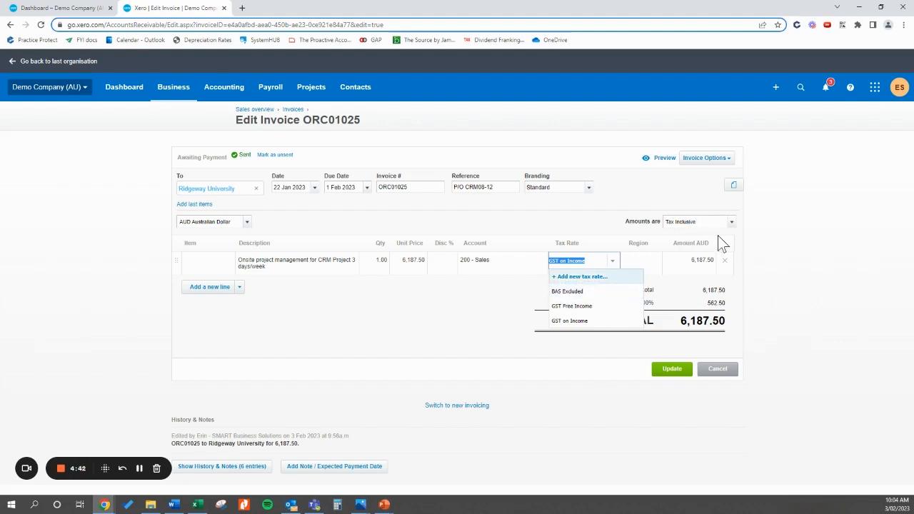
{"action": "left_click", "coordinate": [731, 222]}
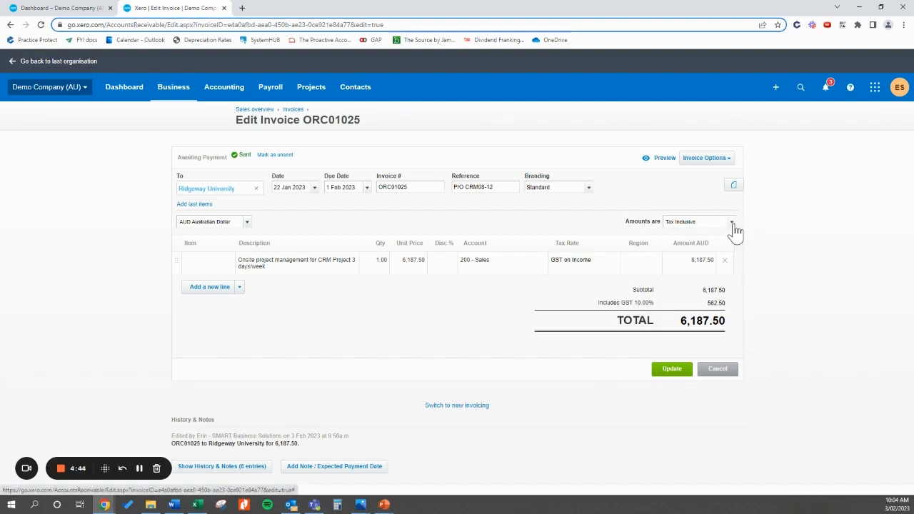
{"action": "left_click", "coordinate": [733, 225]}
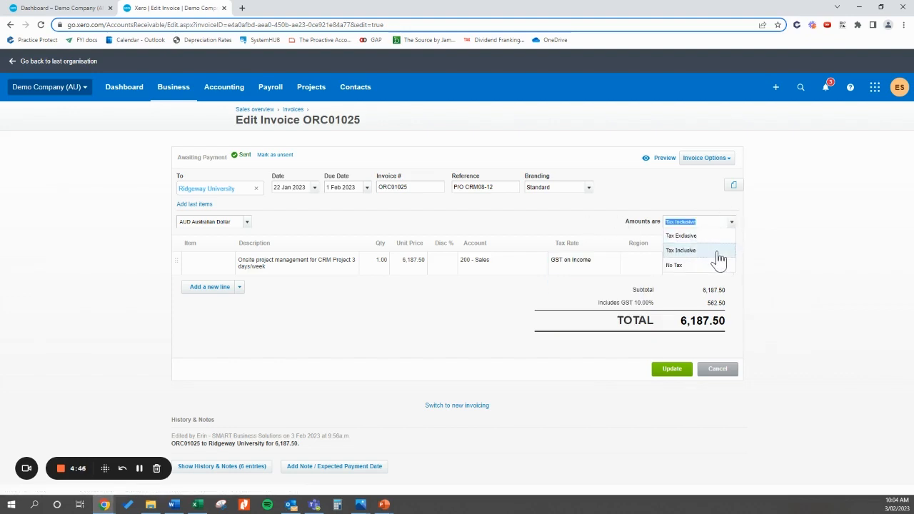
{"action": "left_click", "coordinate": [606, 211]}
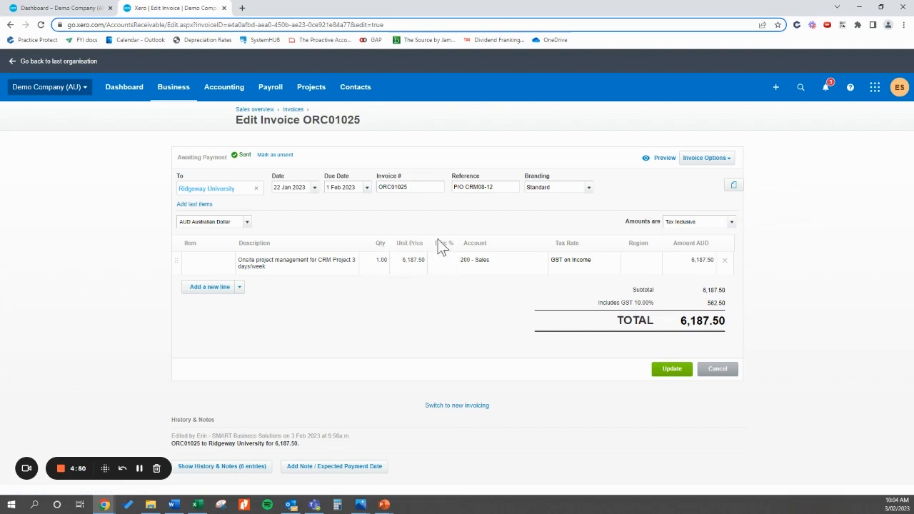
{"action": "right_click", "coordinate": [429, 278]}
{"action": "left_click", "coordinate": [401, 297]}
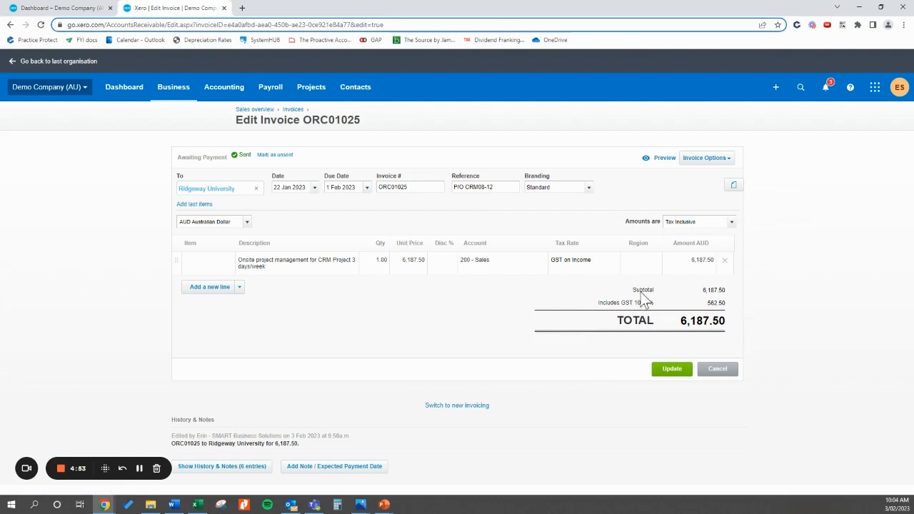
{"action": "double_click", "coordinate": [723, 305]}
{"action": "left_click", "coordinate": [722, 305]}
{"action": "double_click", "coordinate": [723, 304]}
Try treating the Ridgeway University invoice amounts as Tax Exclusive
{"action": "left_click", "coordinate": [709, 225]}
{"action": "left_click", "coordinate": [731, 226]}
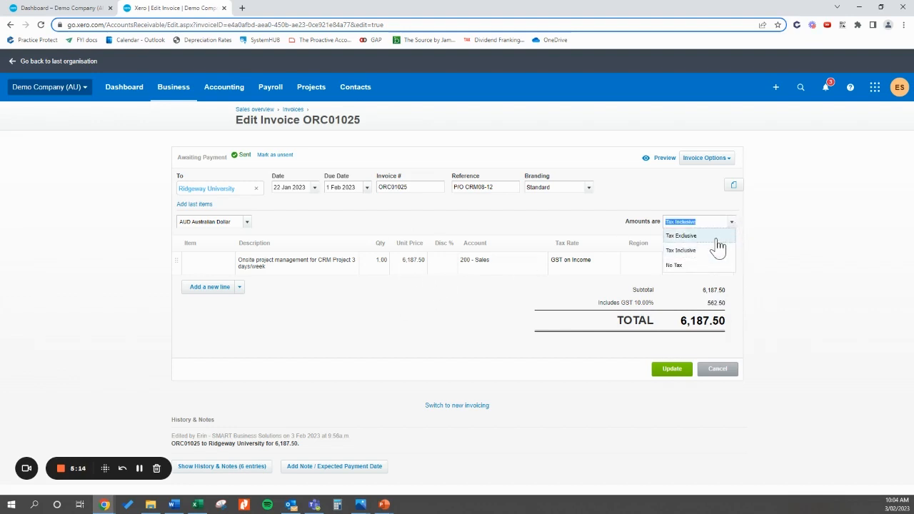
{"action": "left_click", "coordinate": [716, 238]}
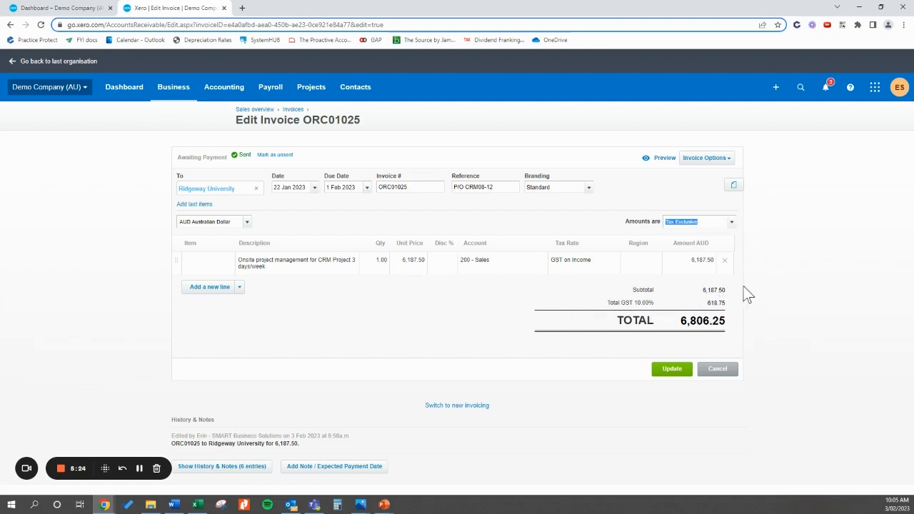
Set the invoice amounts back to Tax Inclusive and update the invoice
{"action": "left_click", "coordinate": [731, 230]}
{"action": "left_click", "coordinate": [708, 248]}
{"action": "left_click", "coordinate": [535, 337]}
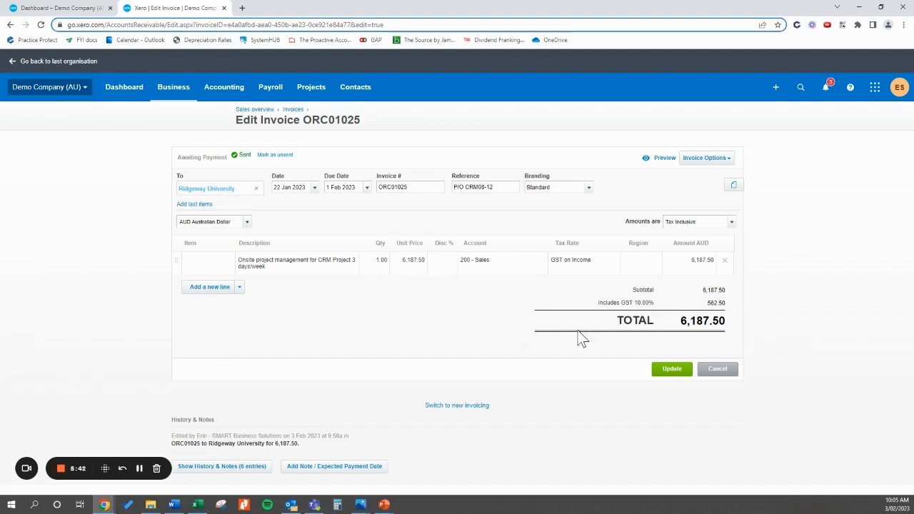
{"action": "left_click", "coordinate": [682, 375]}
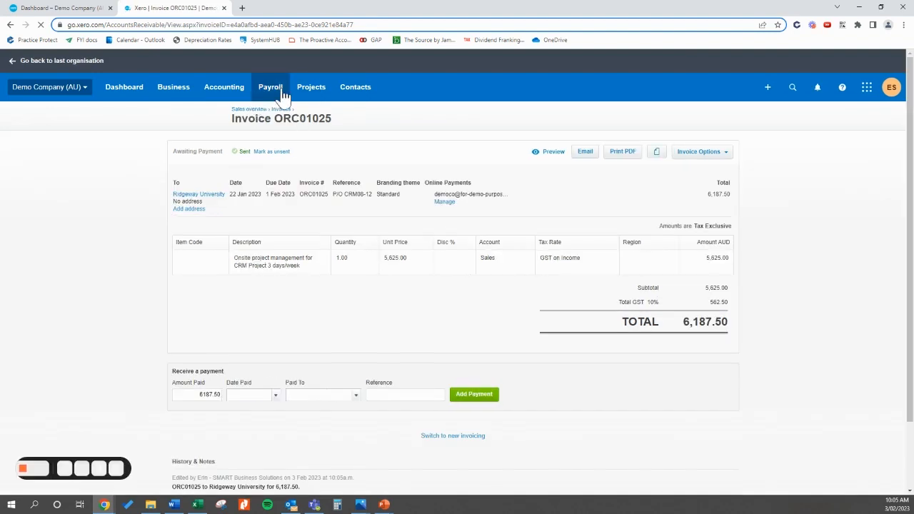
Open the chart of accounts in a new browser tab and switch to it
{"action": "left_click", "coordinate": [226, 90]}
{"action": "right_click", "coordinate": [260, 350]}
{"action": "left_click", "coordinate": [278, 352]}
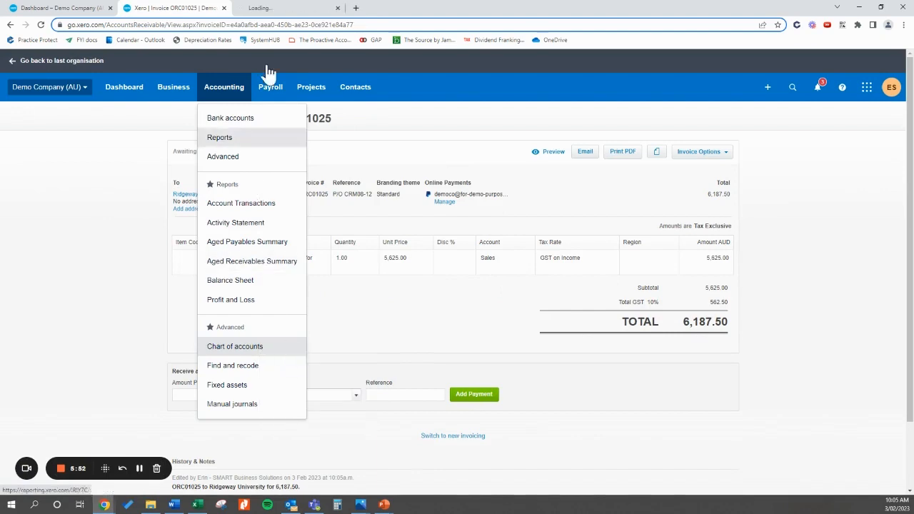
{"action": "left_click", "coordinate": [283, 11]}
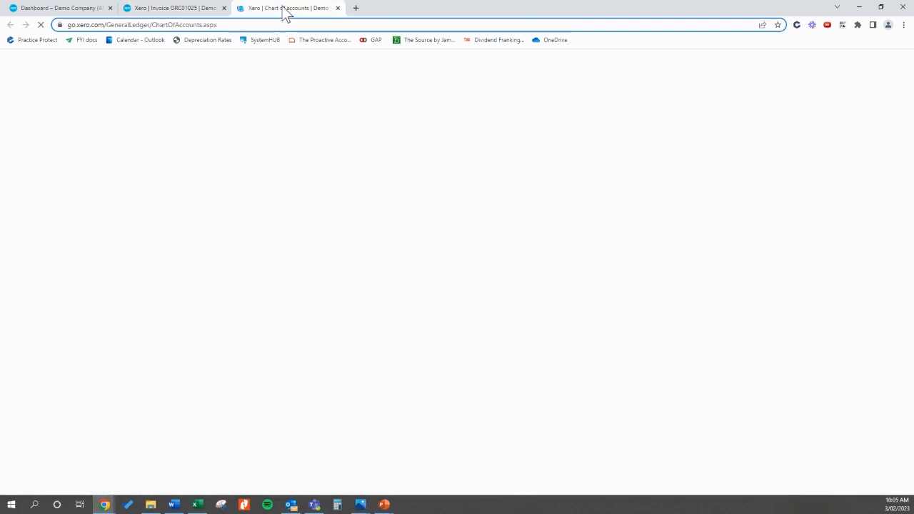
Review the accounts' default tax rates and set the Interest Income account's default tax to GST Free Income
{"action": "scroll", "coordinate": [716, 351], "scroll_direction": "down", "scroll_amount": 5}
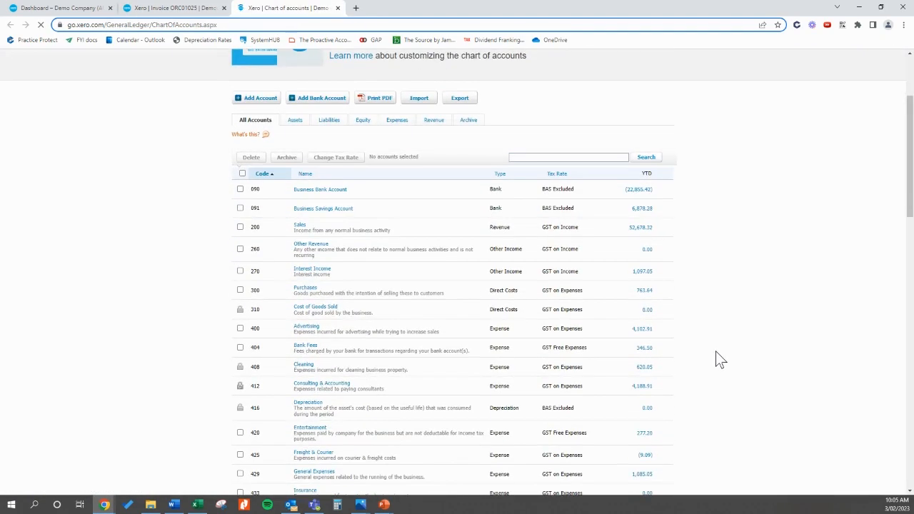
{"action": "scroll", "coordinate": [724, 417], "scroll_direction": "down", "scroll_amount": 1}
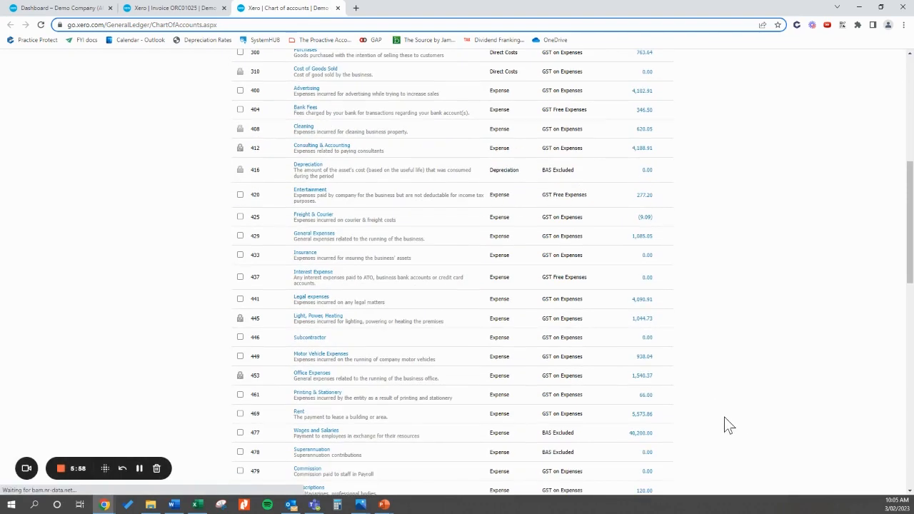
{"action": "scroll", "coordinate": [739, 435], "scroll_direction": "up", "scroll_amount": 5}
{"action": "scroll", "coordinate": [738, 435], "scroll_direction": "down", "scroll_amount": 3}
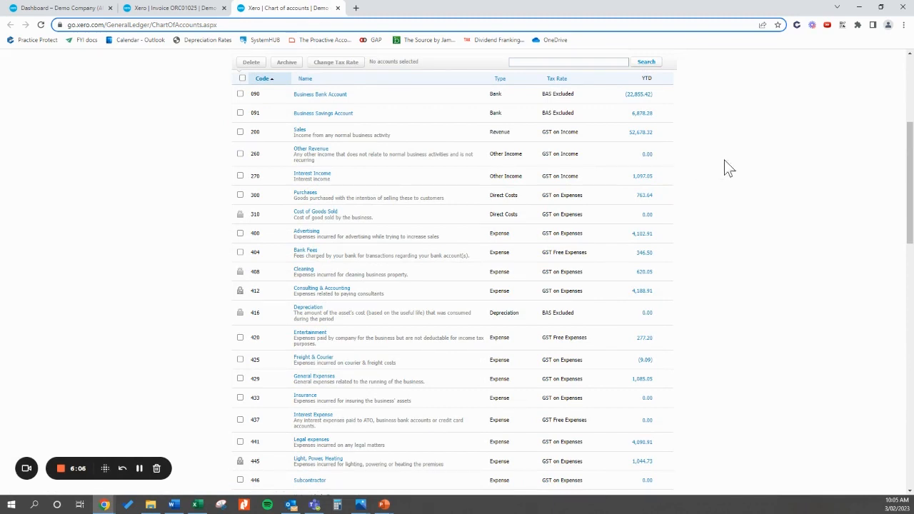
{"action": "scroll", "coordinate": [571, 218], "scroll_direction": "up", "scroll_amount": 3}
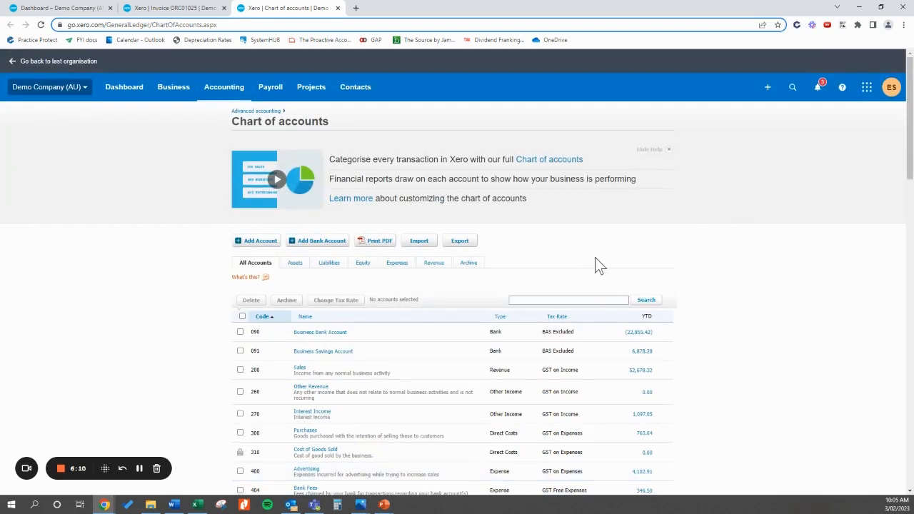
{"action": "scroll", "coordinate": [594, 264], "scroll_direction": "down", "scroll_amount": 1}
{"action": "scroll", "coordinate": [559, 274], "scroll_direction": "down", "scroll_amount": 1}
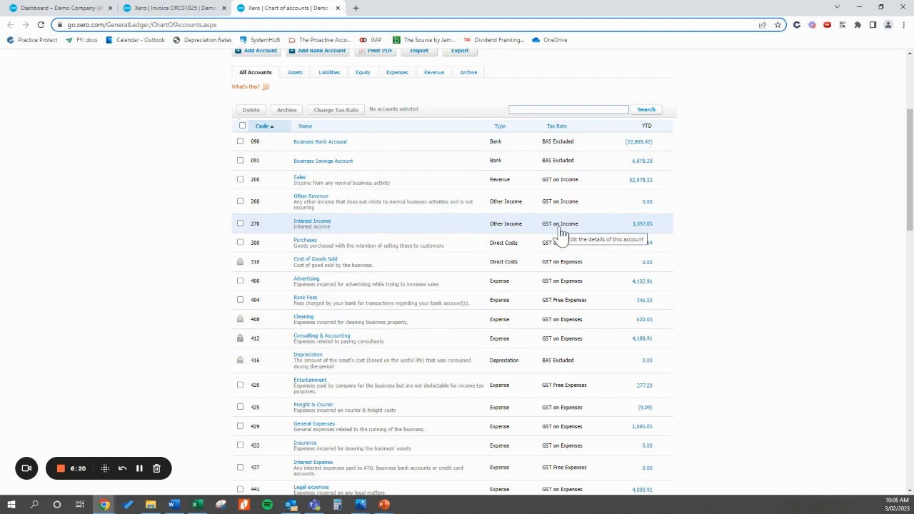
{"action": "left_click", "coordinate": [324, 227]}
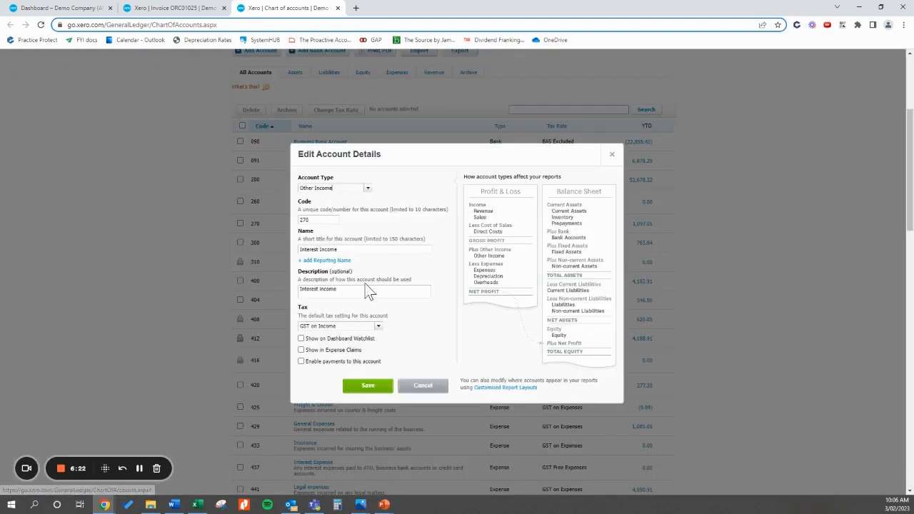
{"action": "left_click", "coordinate": [378, 326]}
{"action": "left_click", "coordinate": [369, 349]}
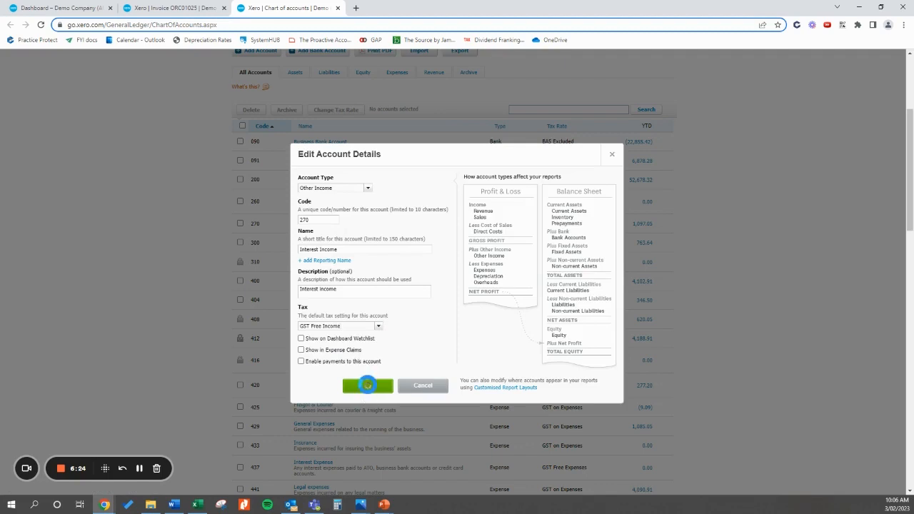
{"action": "left_click", "coordinate": [368, 385]}
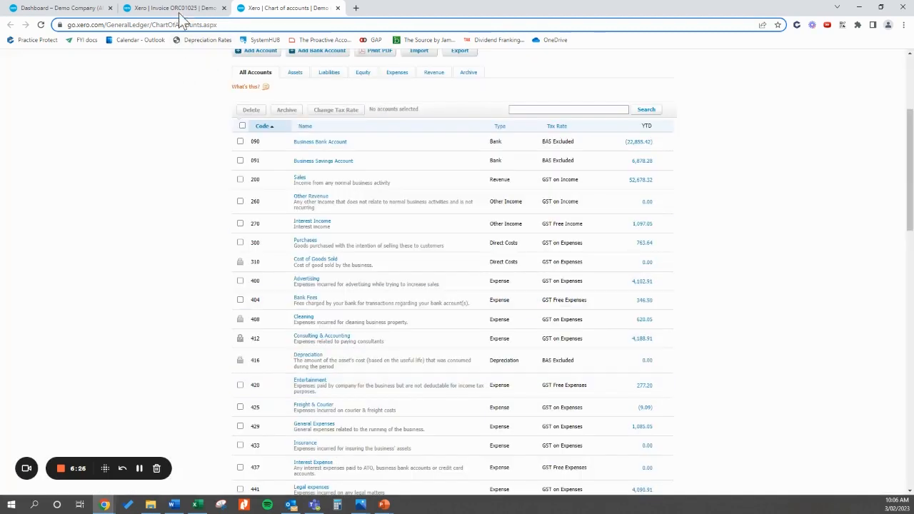
Open the bank reconciliation for the Business Bank Account from the dashboard and view its suggested matches
{"action": "left_click", "coordinate": [68, 9]}
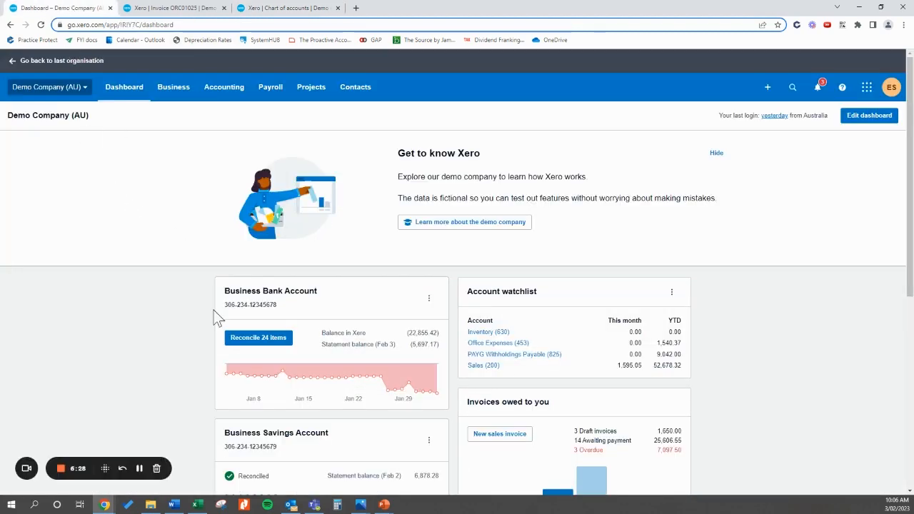
{"action": "left_click", "coordinate": [240, 343]}
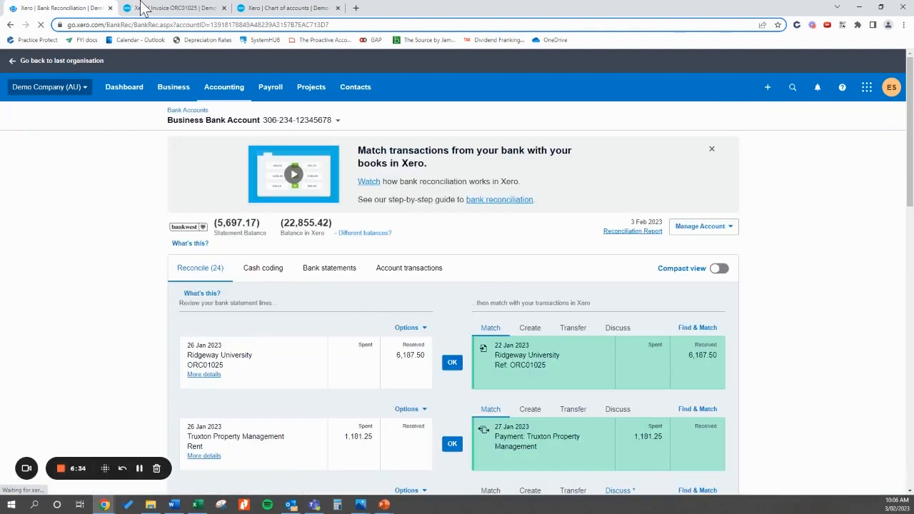
{"action": "scroll", "coordinate": [556, 268], "scroll_direction": "down", "scroll_amount": 2}
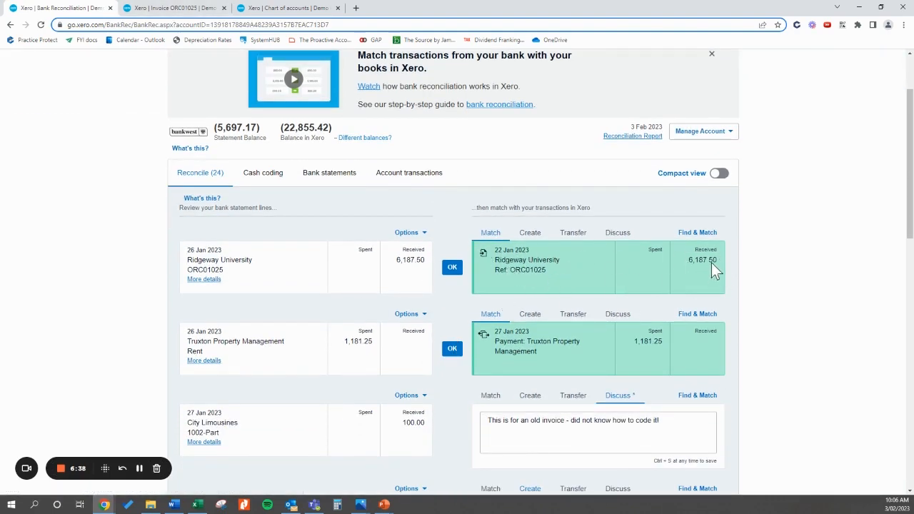
Check the account and tax rate on the Ridgeway University invoice and reconcile its matching 26 Jan 2023 bank receipt
{"action": "left_click", "coordinate": [189, 8]}
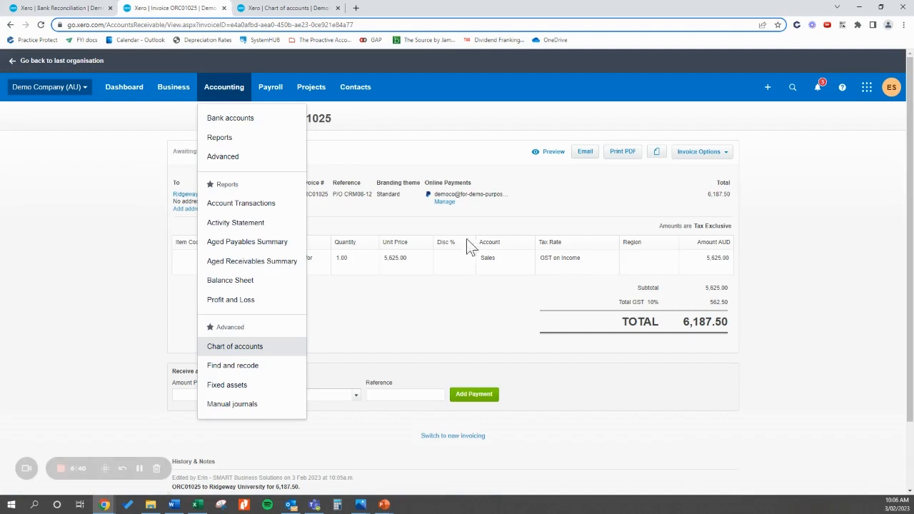
{"action": "double_click", "coordinate": [488, 258]}
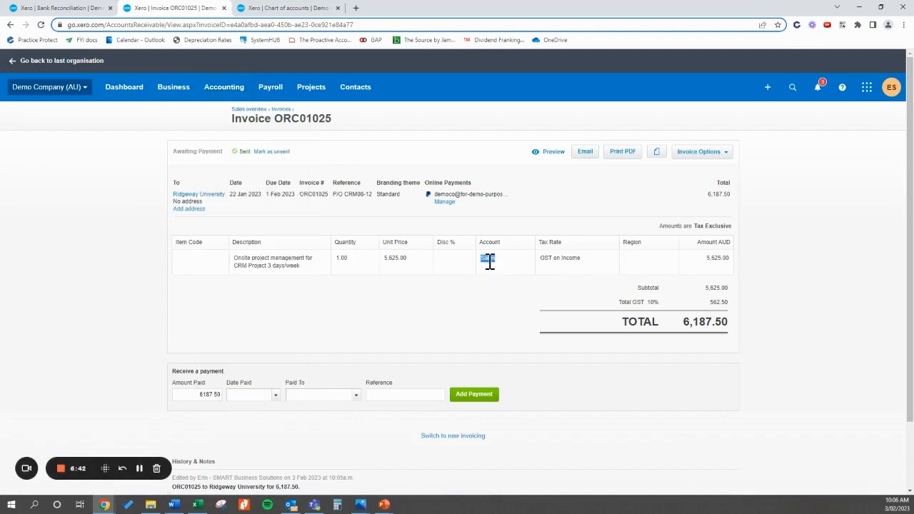
{"action": "double_click", "coordinate": [567, 258]}
{"action": "left_click", "coordinate": [57, 8]}
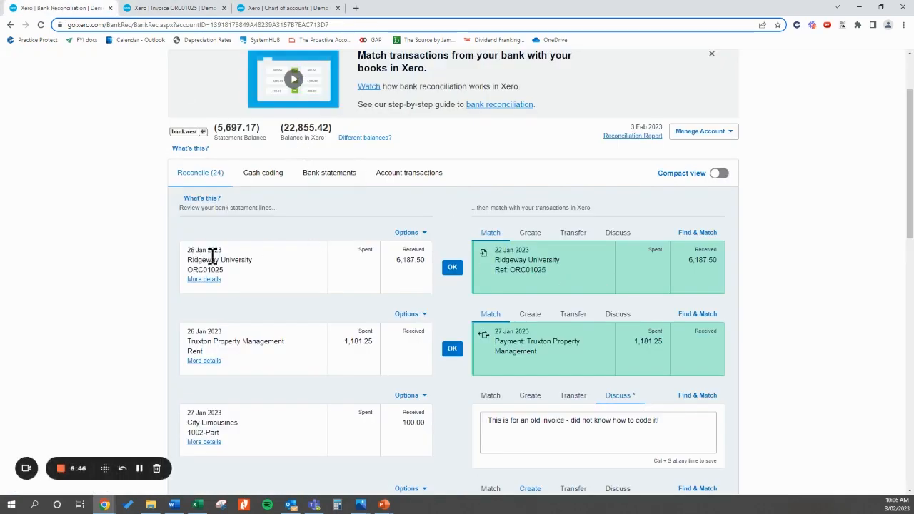
{"action": "left_click", "coordinate": [452, 267]}
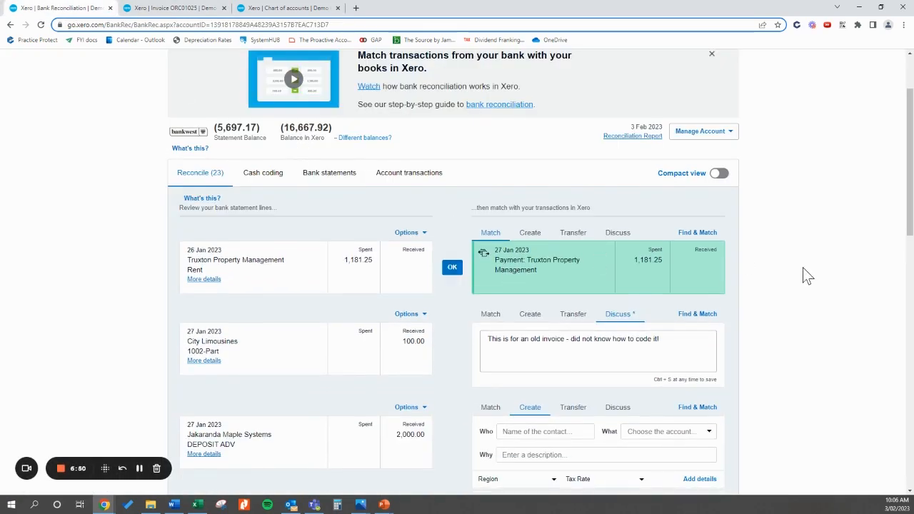
Code the 28 Jan 2023 Central City Parking statement line to new contact Central Parking and account 449 - Motor Vehicle Expenses
{"action": "scroll", "coordinate": [807, 276], "scroll_direction": "down", "scroll_amount": 3}
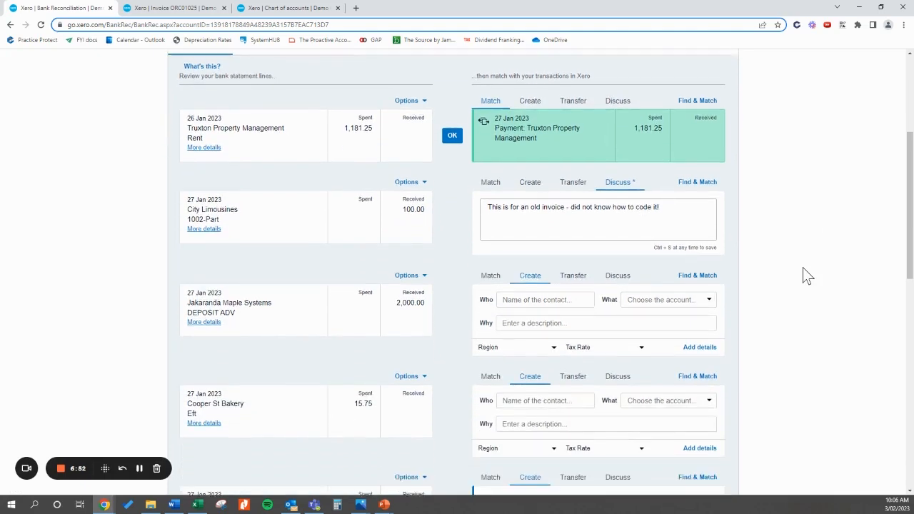
{"action": "scroll", "coordinate": [807, 276], "scroll_direction": "down", "scroll_amount": 3}
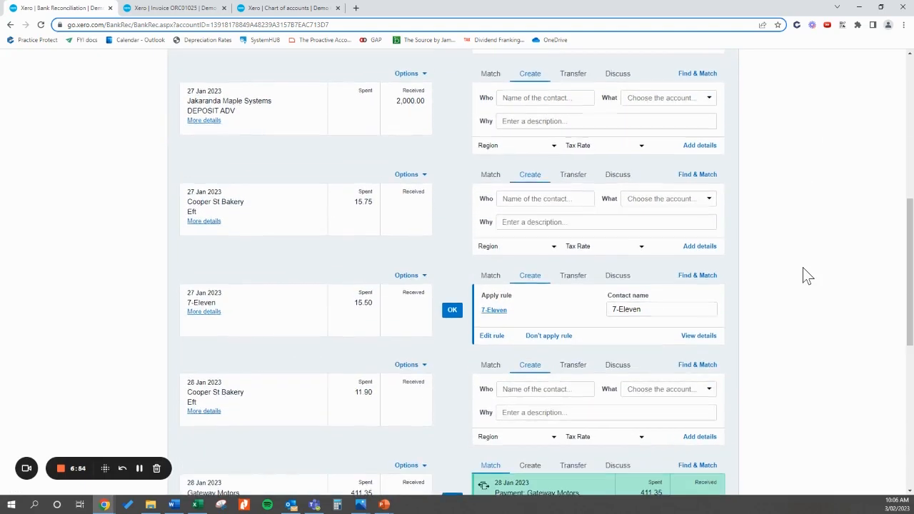
{"action": "scroll", "coordinate": [806, 276], "scroll_direction": "down", "scroll_amount": 2}
{"action": "scroll", "coordinate": [298, 402], "scroll_direction": "down", "scroll_amount": 2}
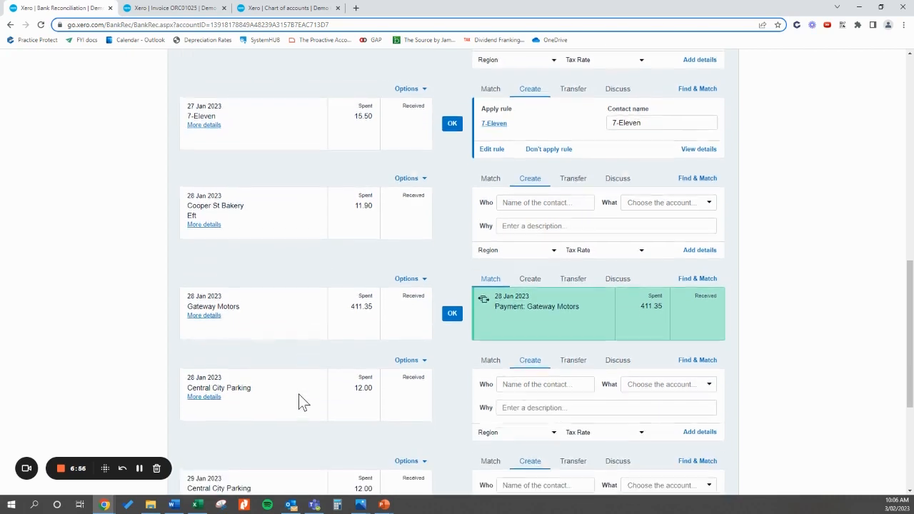
{"action": "left_click", "coordinate": [540, 382]}
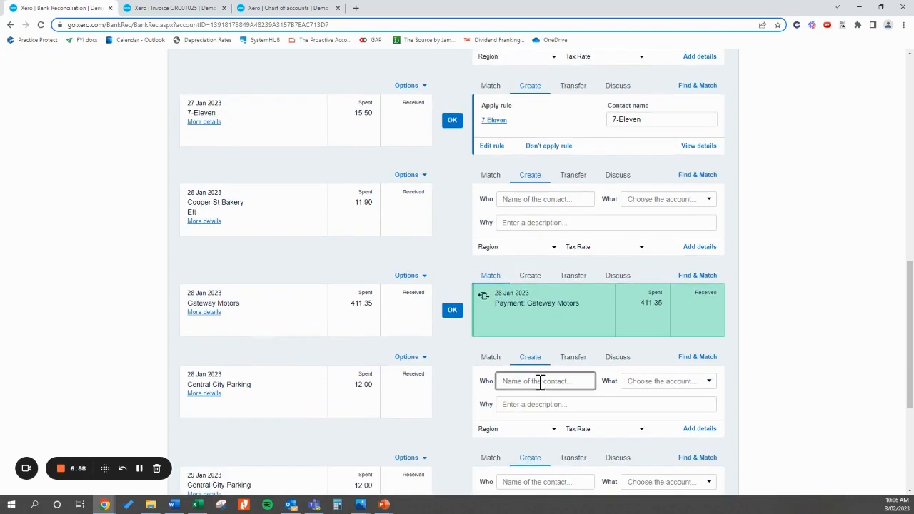
{"action": "type", "text": "Central "}
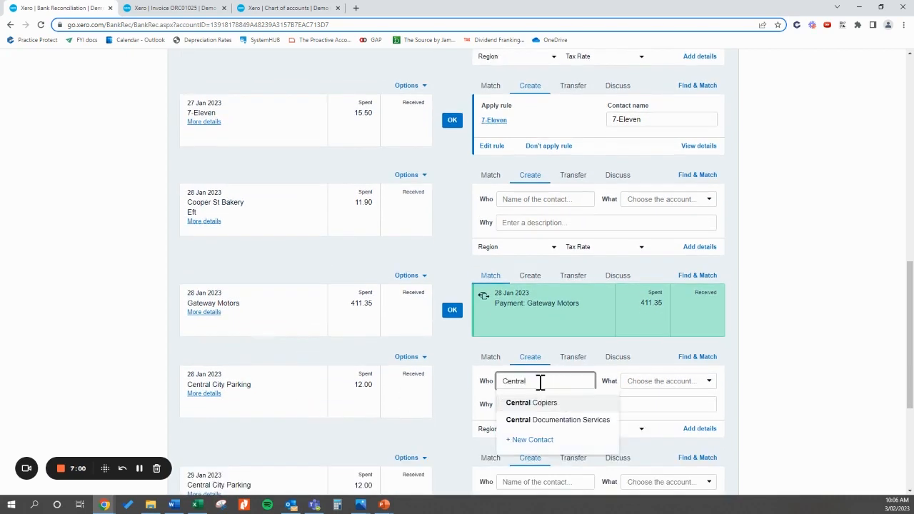
{"action": "type", "text": "Parking"}
{"action": "key", "text": "Tab"}
{"action": "type", "text": "mo"}
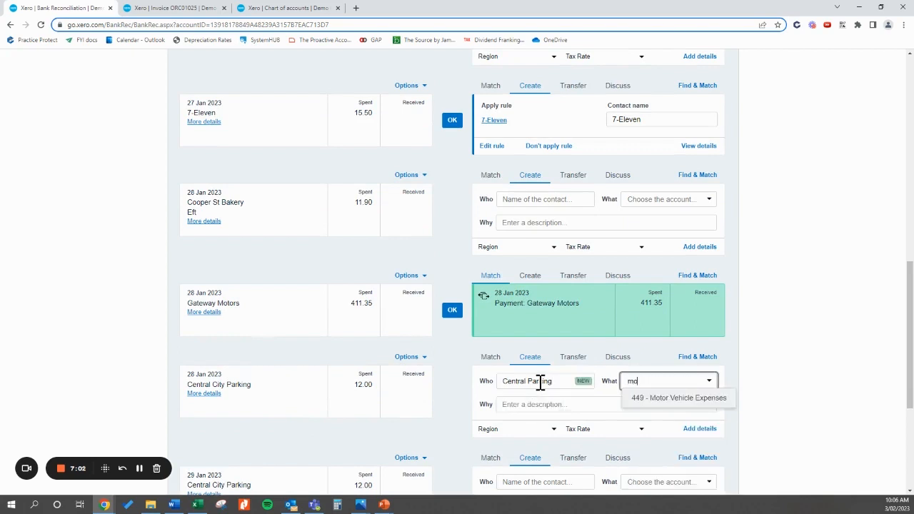
{"action": "type", "text": "to"}
{"action": "left_click", "coordinate": [655, 404]}
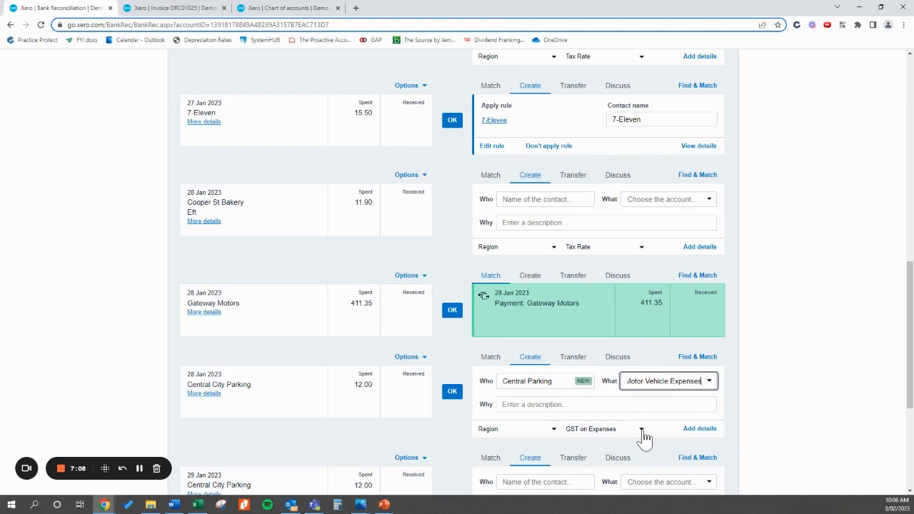
{"action": "scroll", "coordinate": [767, 388], "scroll_direction": "down", "scroll_amount": 2}
{"action": "scroll", "coordinate": [765, 419], "scroll_direction": "down", "scroll_amount": 1}
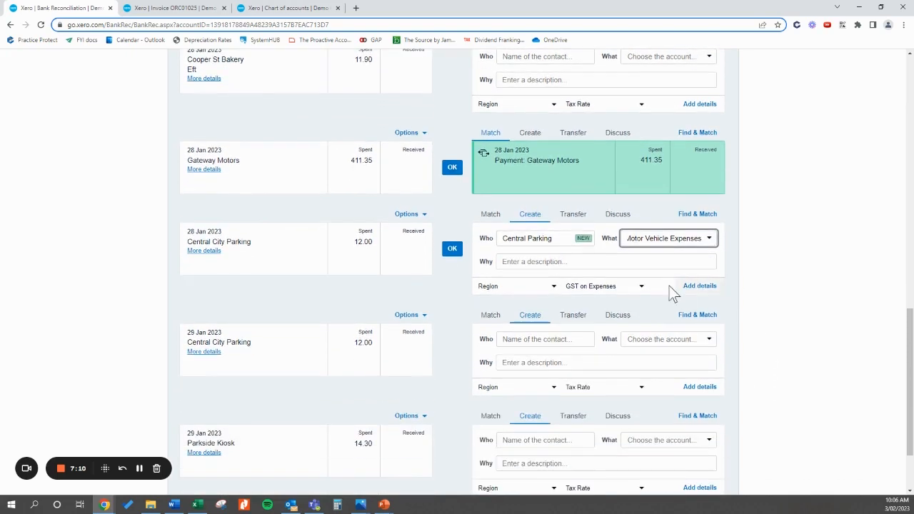
On the next page of statement lines, code the 30 Jan 2023 ACL Conferences payment to new contact ACL Conferences and account 446 - Subcontractor
{"action": "scroll", "coordinate": [710, 369], "scroll_direction": "down", "scroll_amount": 1}
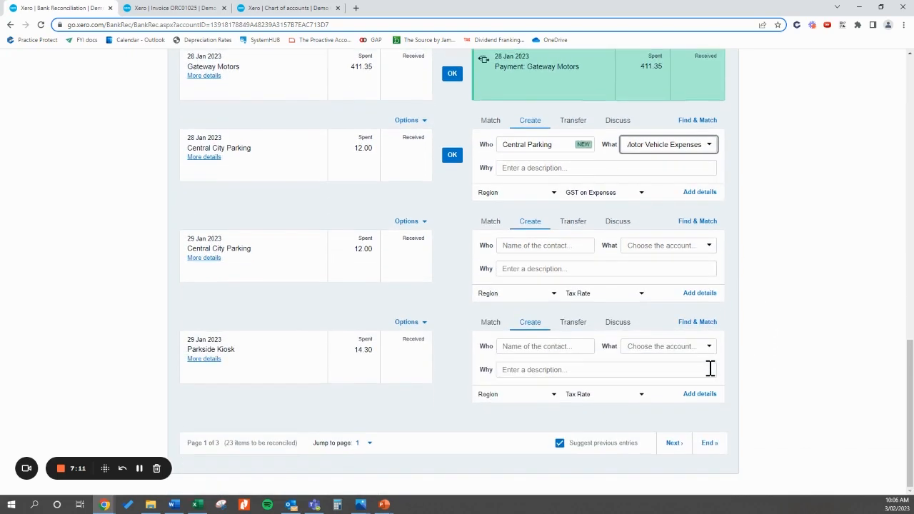
{"action": "left_click", "coordinate": [682, 443]}
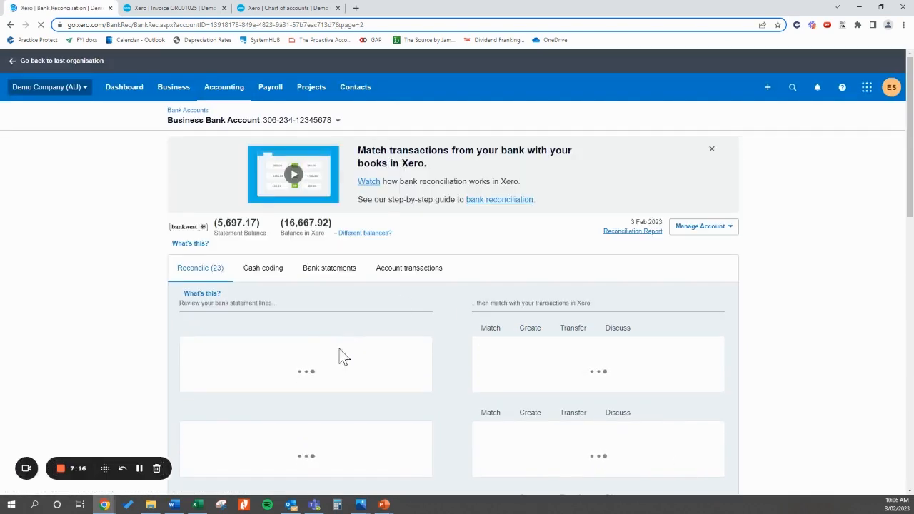
{"action": "scroll", "coordinate": [314, 362], "scroll_direction": "down", "scroll_amount": 2}
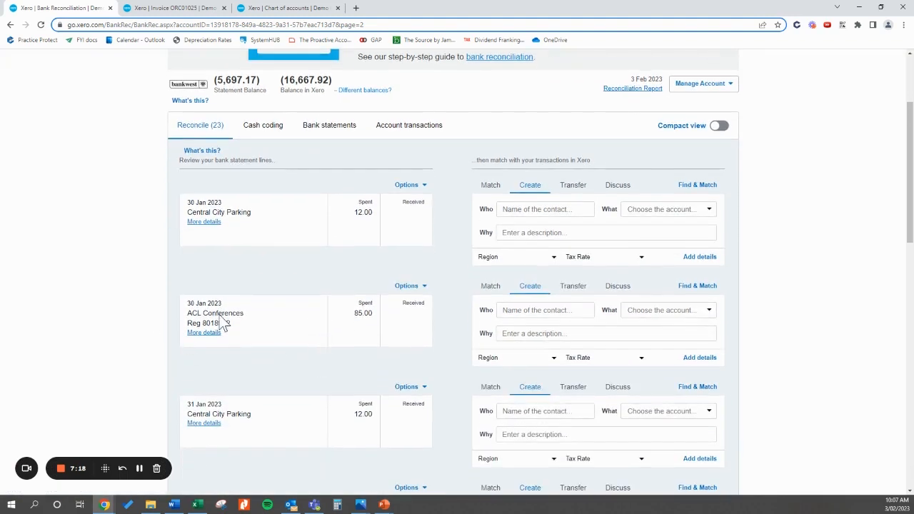
{"action": "left_click", "coordinate": [563, 310]}
{"action": "type", "text": "A"}
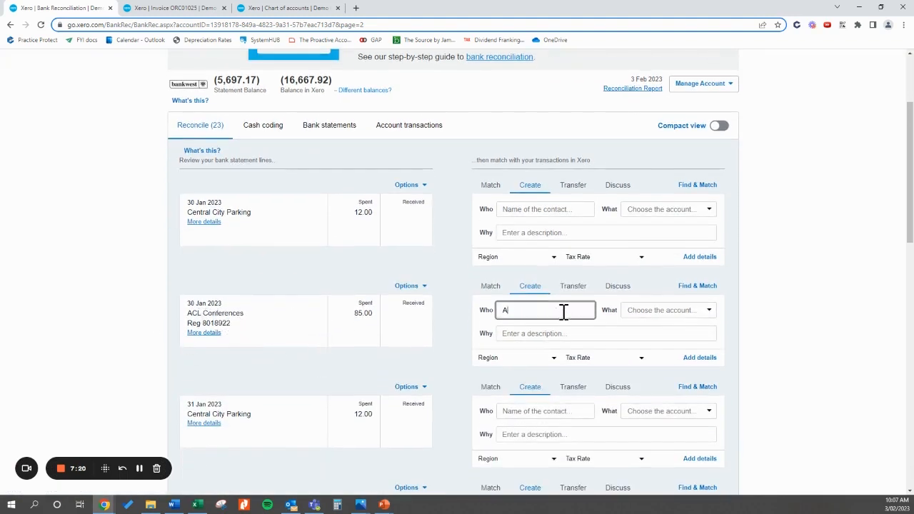
{"action": "type", "text": "CL Conferences"}
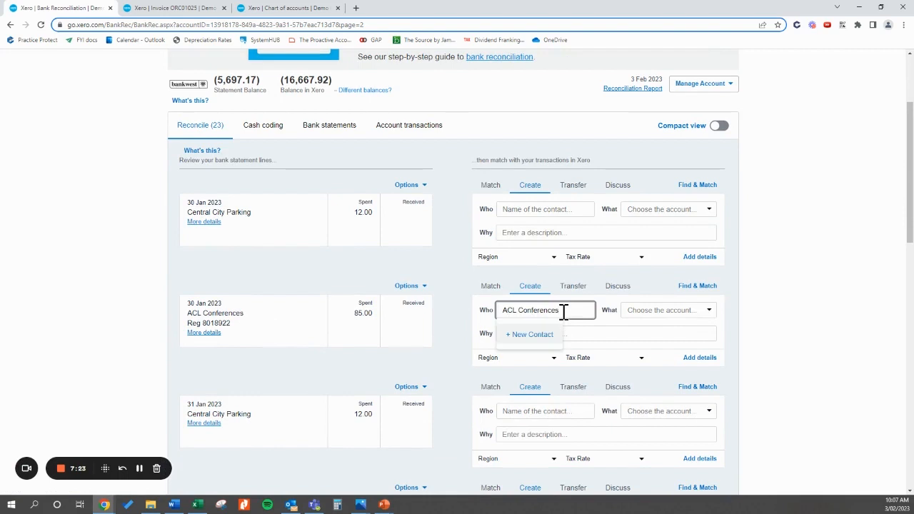
{"action": "key", "text": "Tab"}
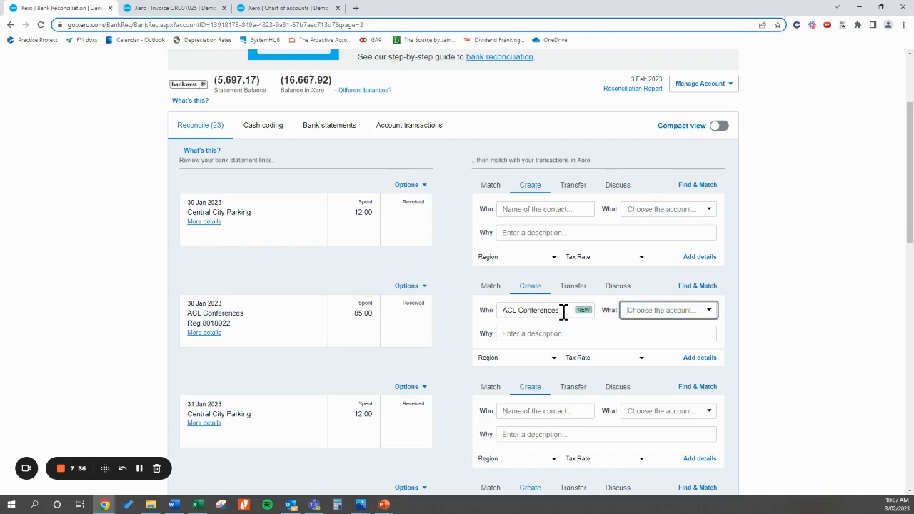
{"action": "type", "text": "sub"}
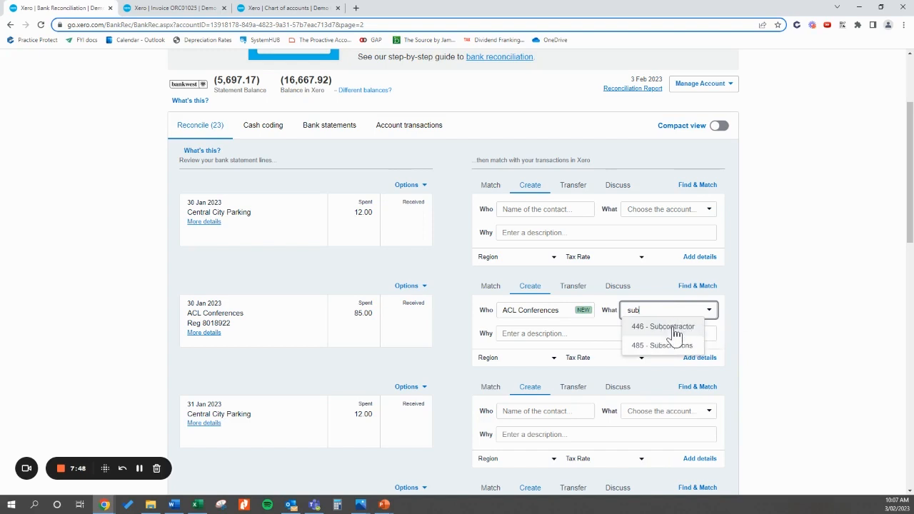
{"action": "left_click", "coordinate": [664, 330]}
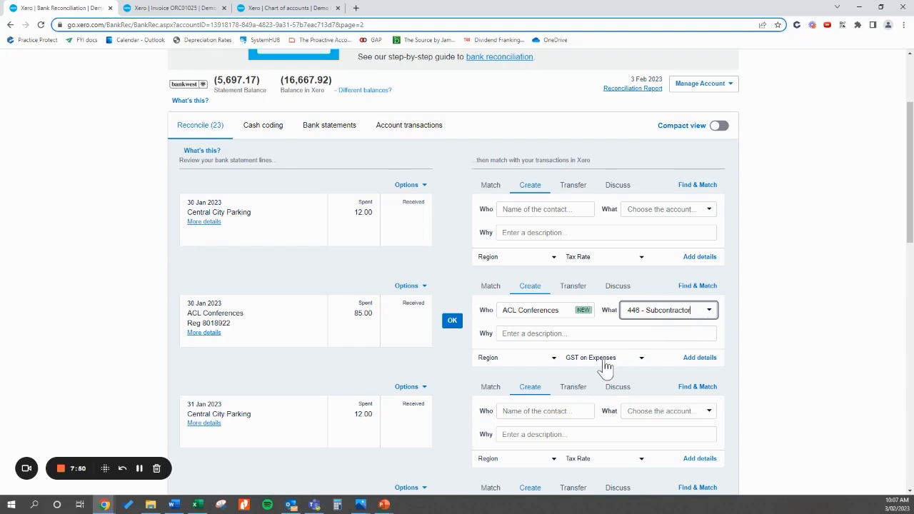
Consult the chart of accounts, override the ACL Conferences line's tax rate with GST Free Expenses, and reconcile the line
{"action": "left_click", "coordinate": [269, 8]}
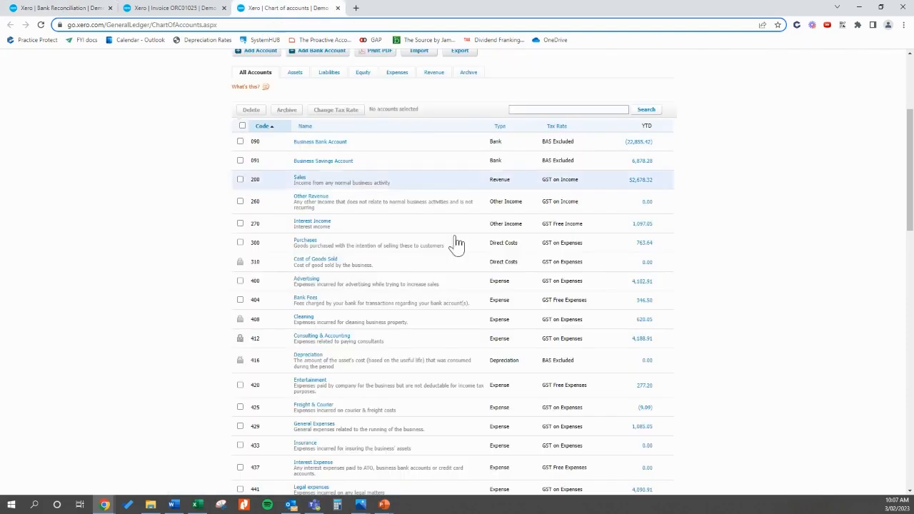
{"action": "left_click", "coordinate": [66, 8]}
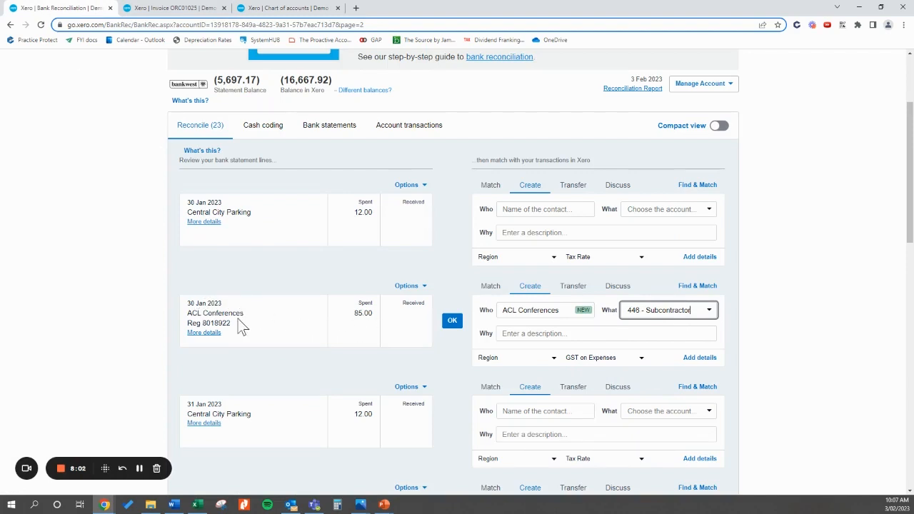
{"action": "double_click", "coordinate": [363, 314]}
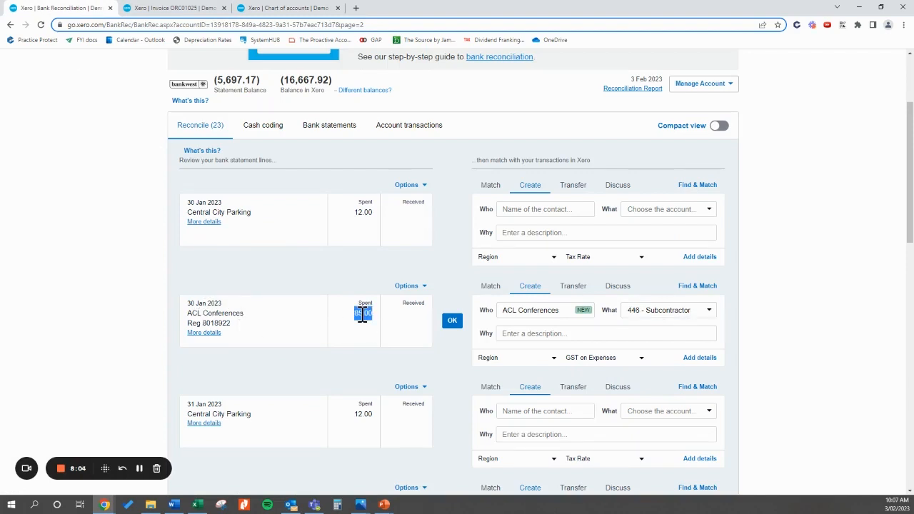
{"action": "left_click", "coordinate": [640, 361]}
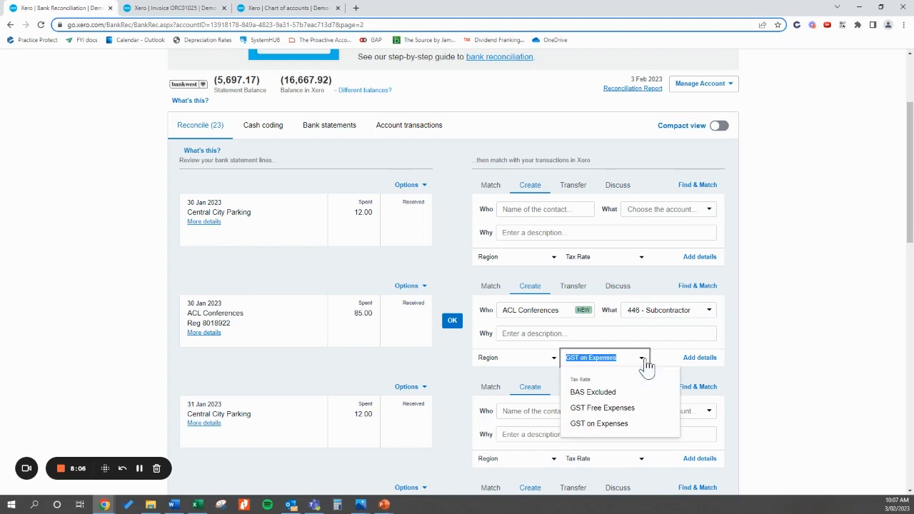
{"action": "left_click", "coordinate": [634, 409]}
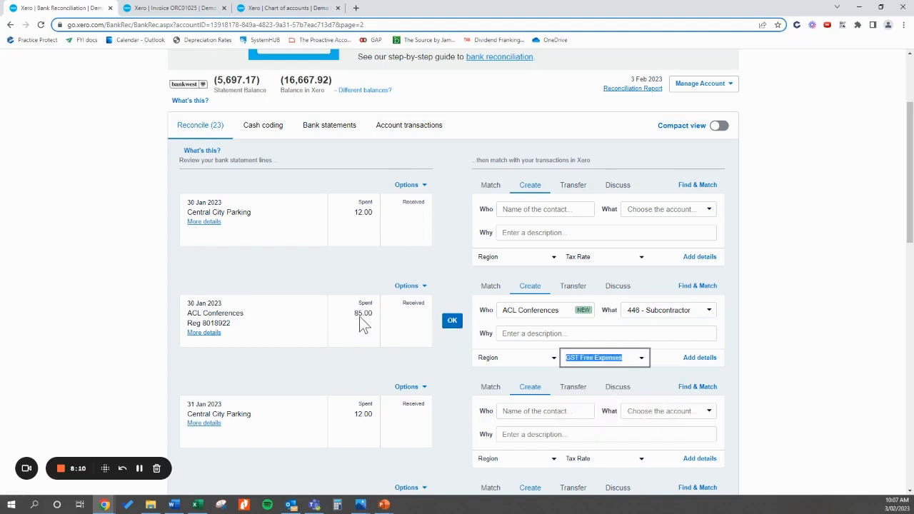
{"action": "double_click", "coordinate": [362, 316]}
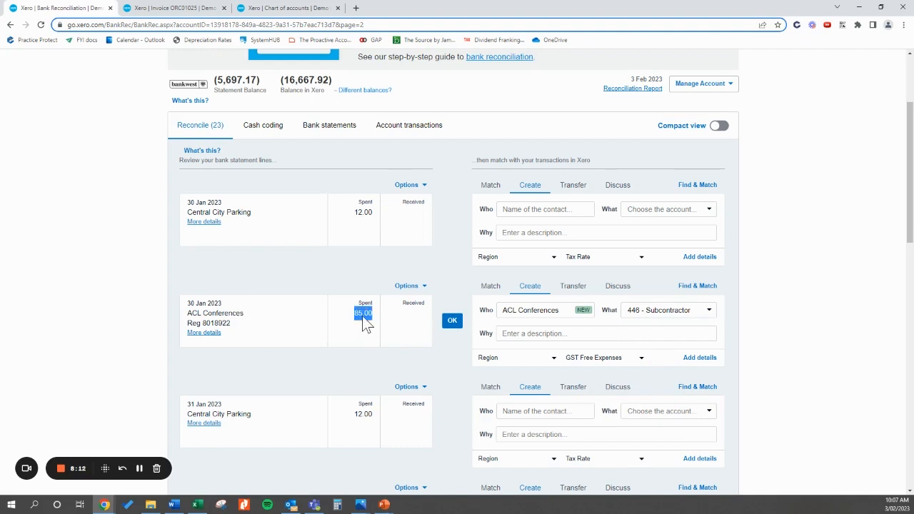
{"action": "double_click", "coordinate": [364, 316]}
{"action": "left_click", "coordinate": [457, 322]}
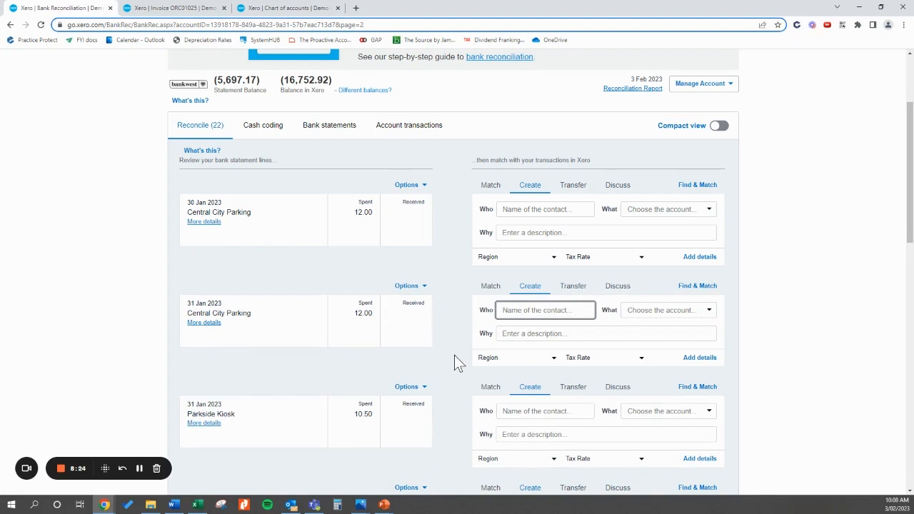
{"action": "scroll", "coordinate": [458, 363], "scroll_direction": "up", "scroll_amount": 2}
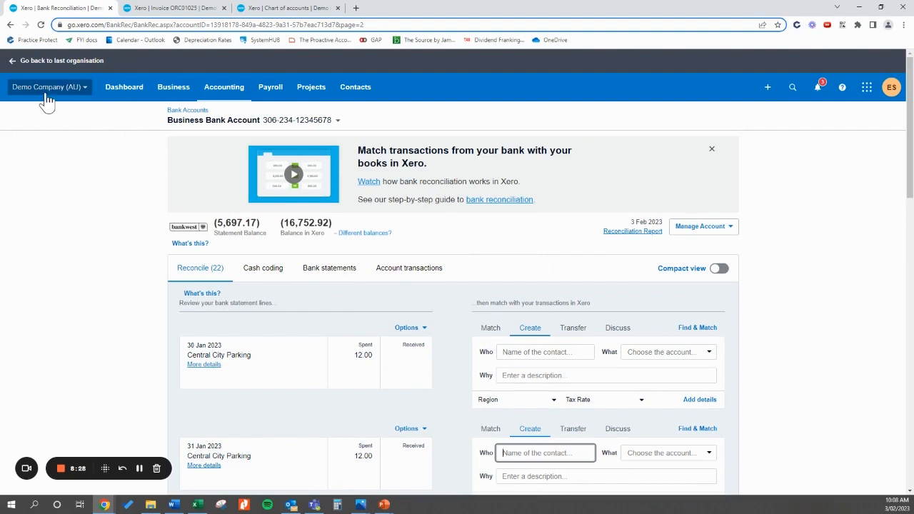
{"action": "left_click", "coordinate": [46, 100]}
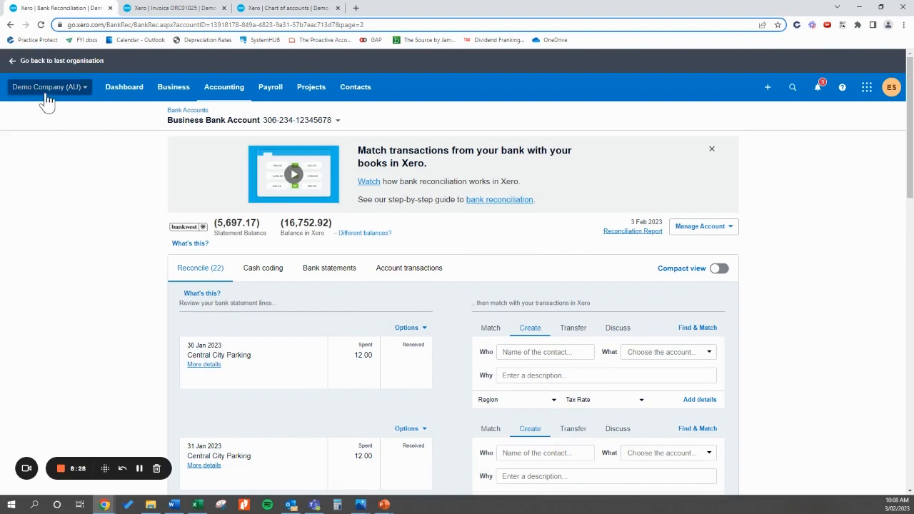
{"action": "left_click", "coordinate": [163, 245]}
{"action": "scroll", "coordinate": [162, 245], "scroll_direction": "down", "scroll_amount": 3}
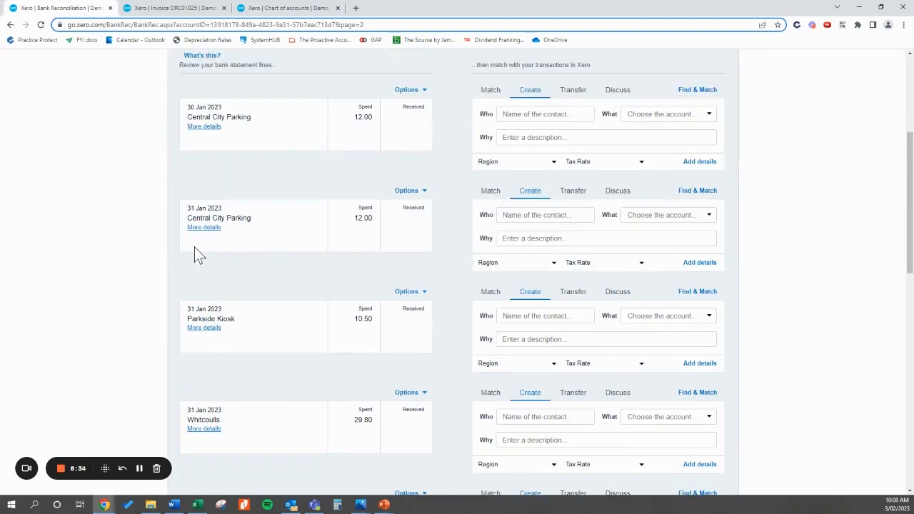
{"action": "scroll", "coordinate": [474, 347], "scroll_direction": "up", "scroll_amount": 3}
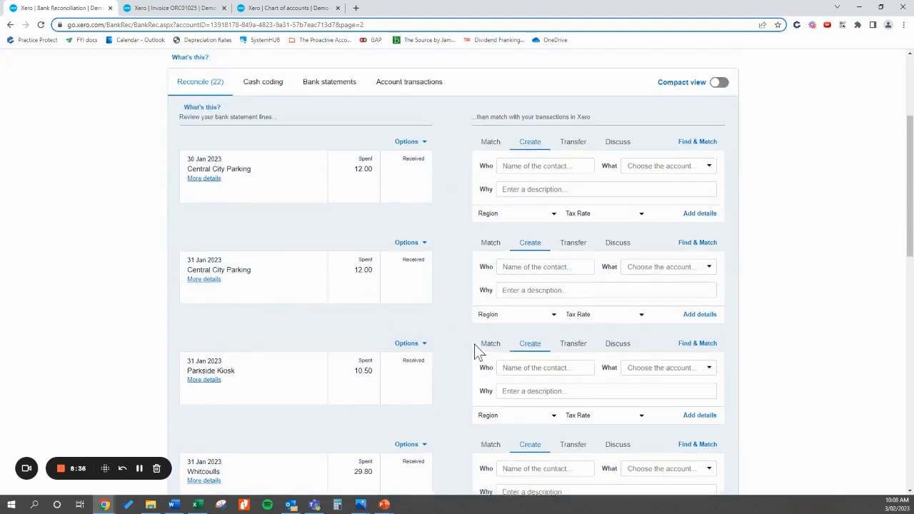
{"action": "scroll", "coordinate": [474, 348], "scroll_direction": "down", "scroll_amount": 1}
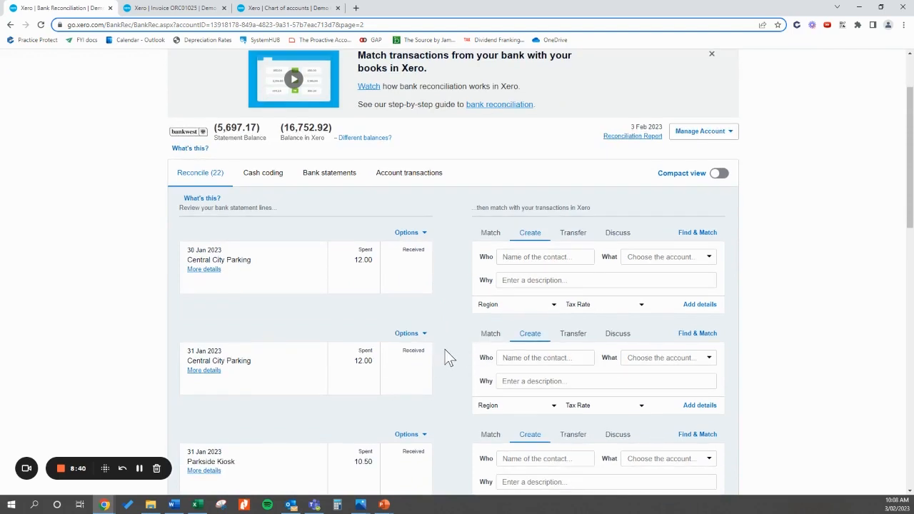
View the available tax rates on the 31 Jan 2023 e-Bank dep line coded to 270 - Interest Income
{"action": "scroll", "coordinate": [445, 351], "scroll_direction": "down", "scroll_amount": 4}
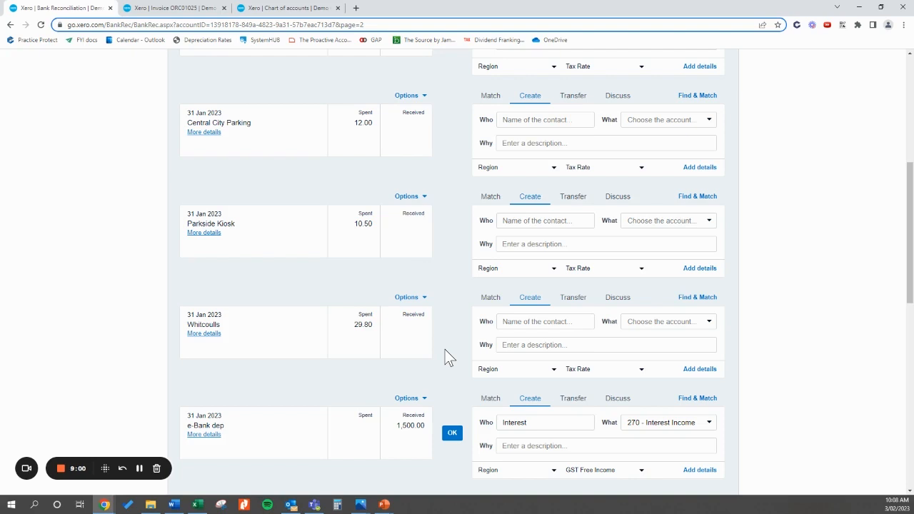
{"action": "scroll", "coordinate": [445, 350], "scroll_direction": "down", "scroll_amount": 2}
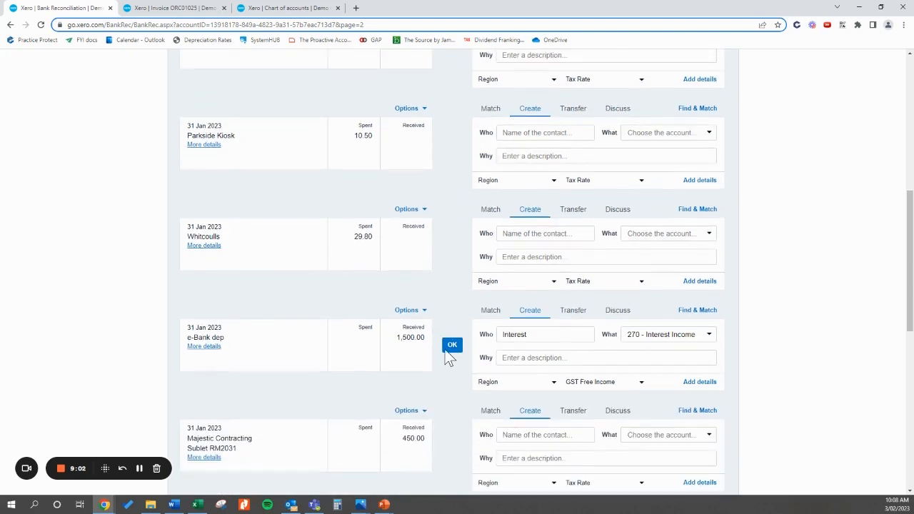
{"action": "left_click", "coordinate": [642, 330]}
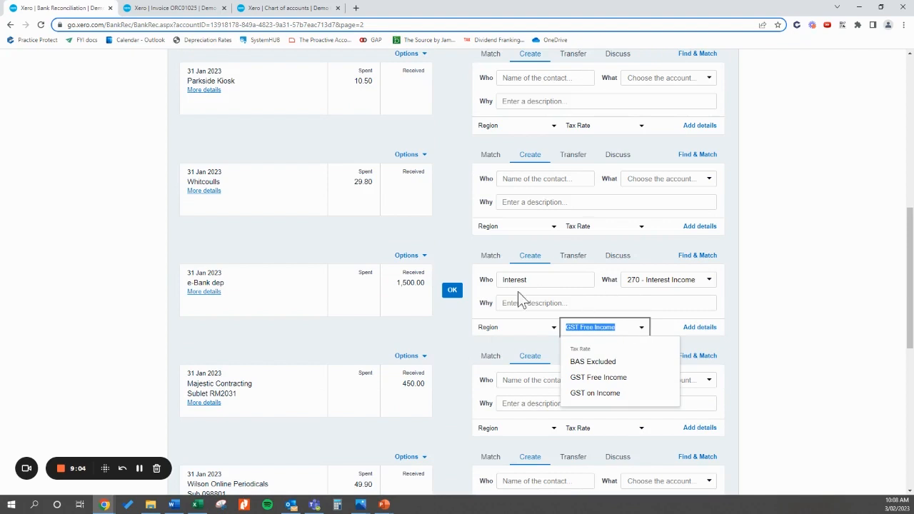
{"action": "left_click", "coordinate": [779, 300]}
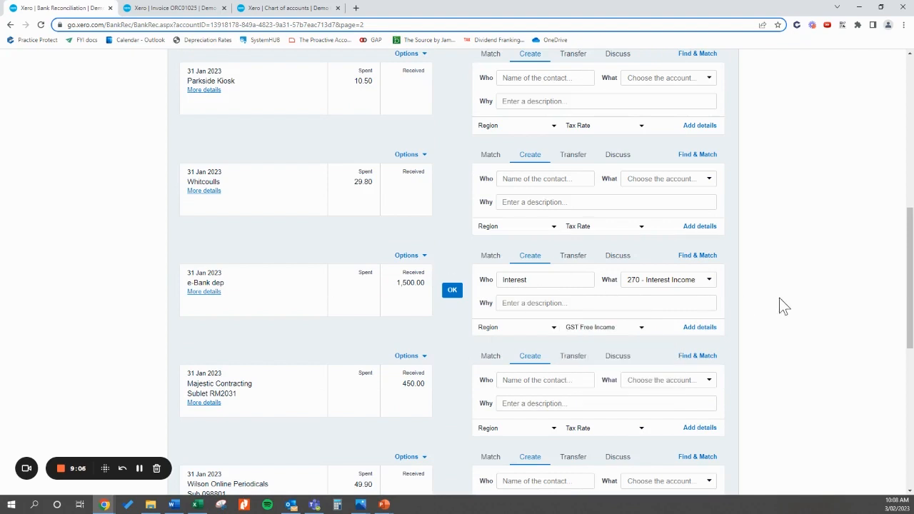
{"action": "scroll", "coordinate": [779, 299], "scroll_direction": "down", "scroll_amount": 1}
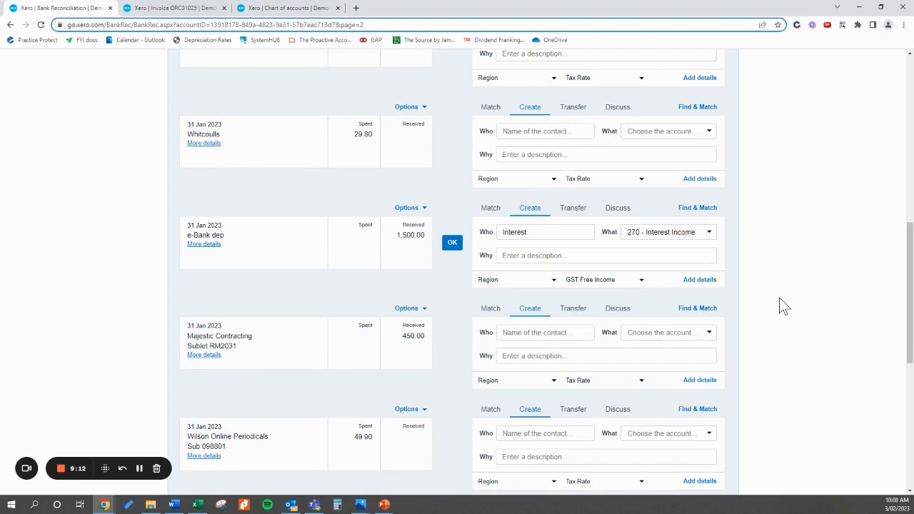
{"action": "key", "text": "alt+Tab"}
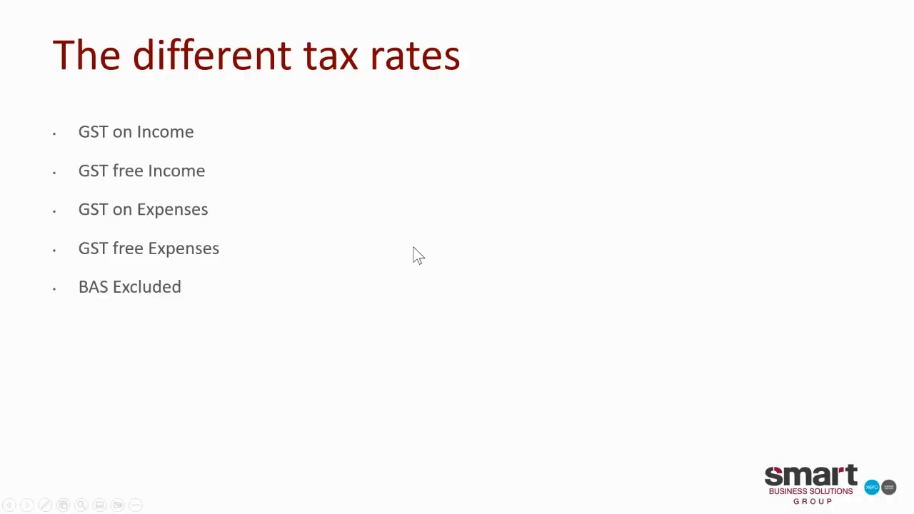
{"action": "left_click", "coordinate": [413, 247]}
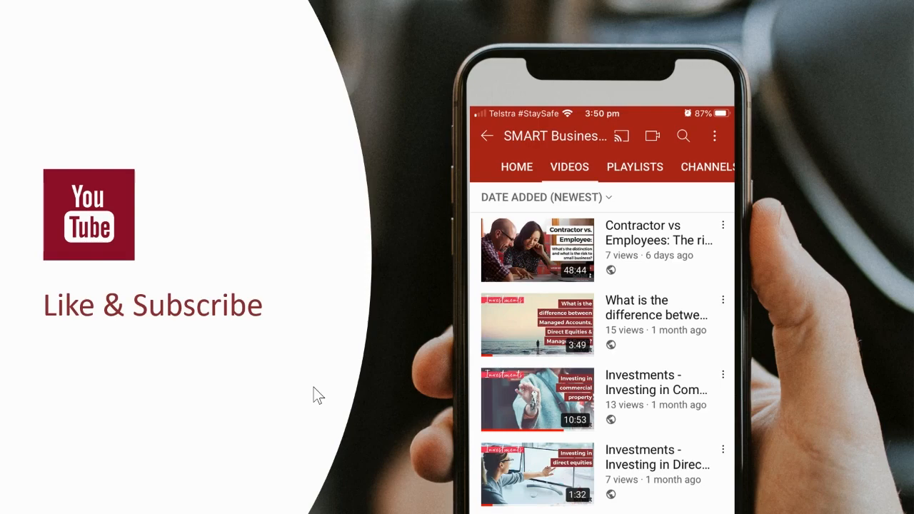
{"action": "key", "text": "Right"}
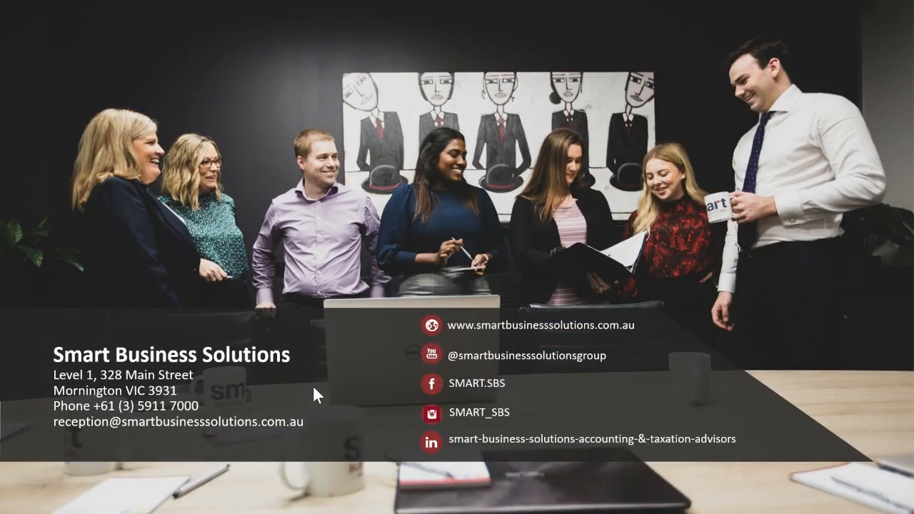